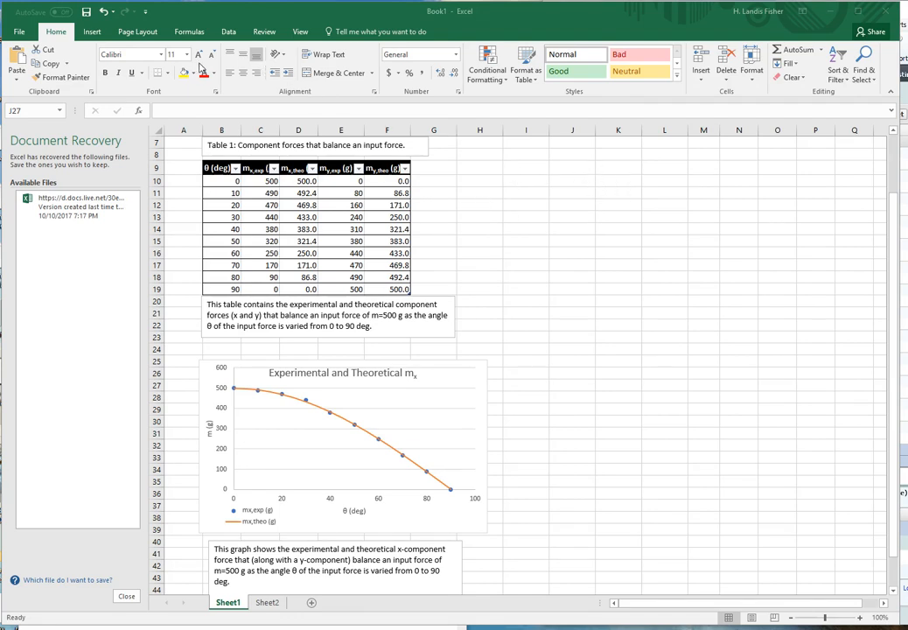
{"action": "left_click", "coordinate": [94, 33]}
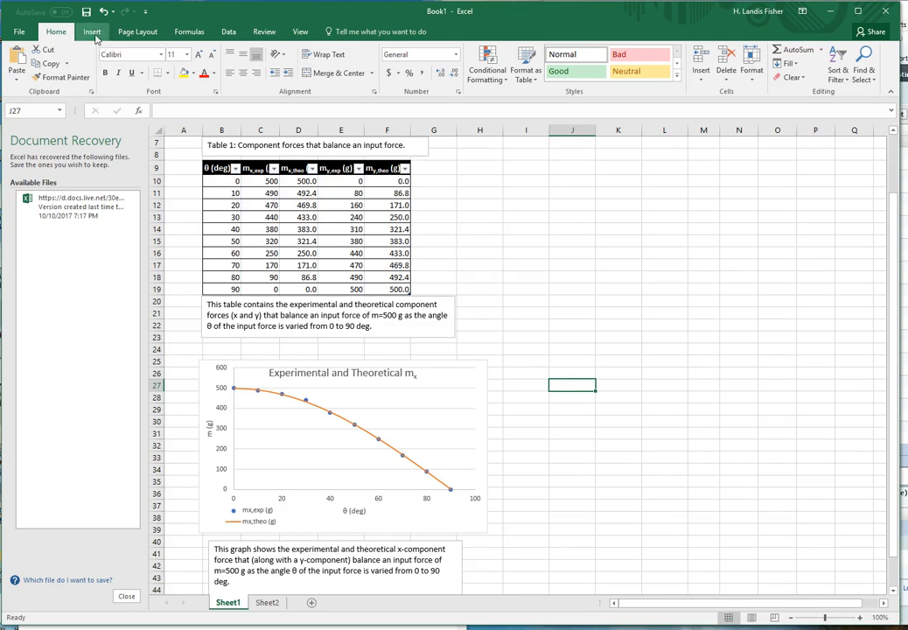
{"action": "left_click", "coordinate": [94, 35]}
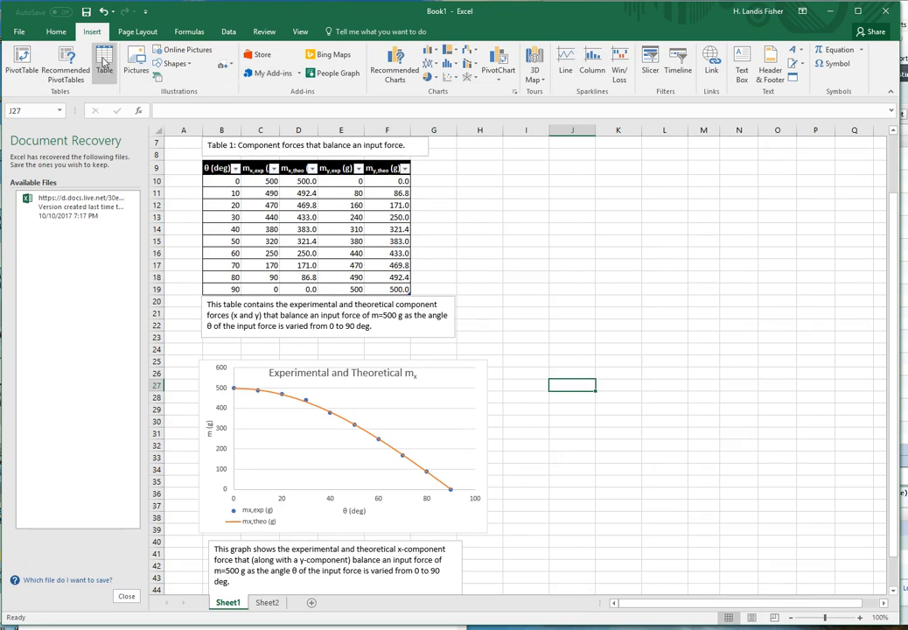
{"action": "left_click", "coordinate": [102, 66]}
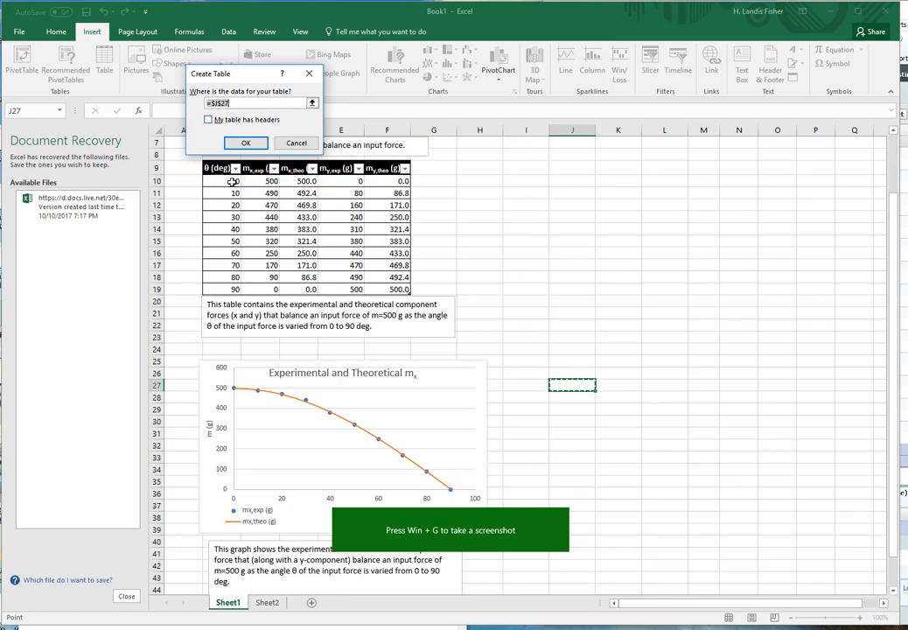
{"action": "left_click", "coordinate": [210, 120]}
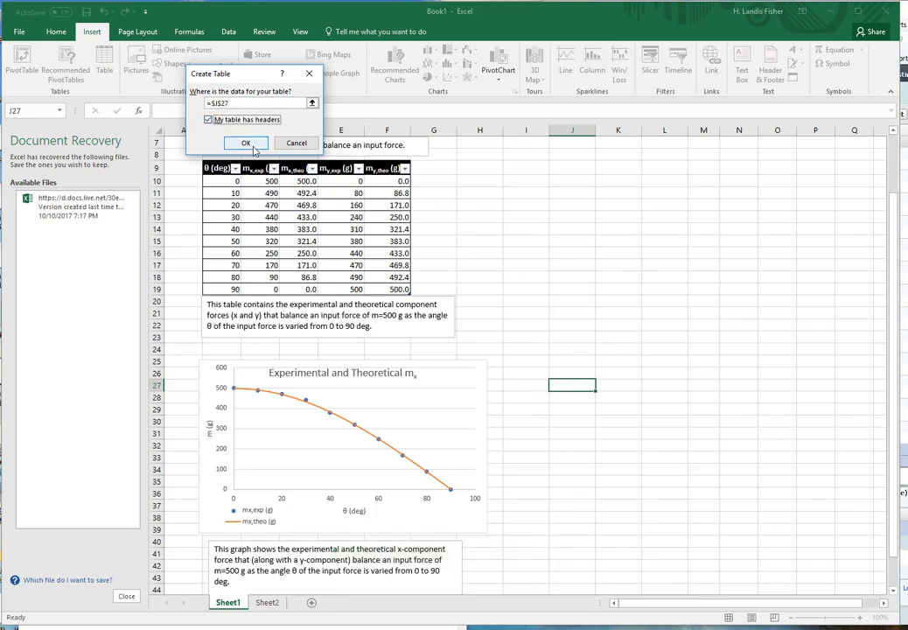
{"action": "left_click", "coordinate": [247, 143]}
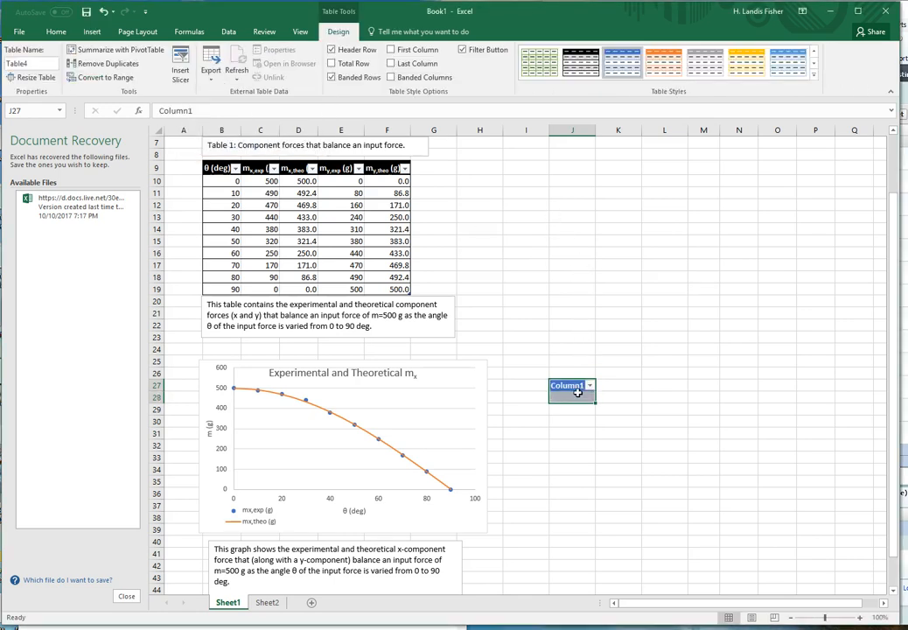
{"action": "key", "text": "Return"}
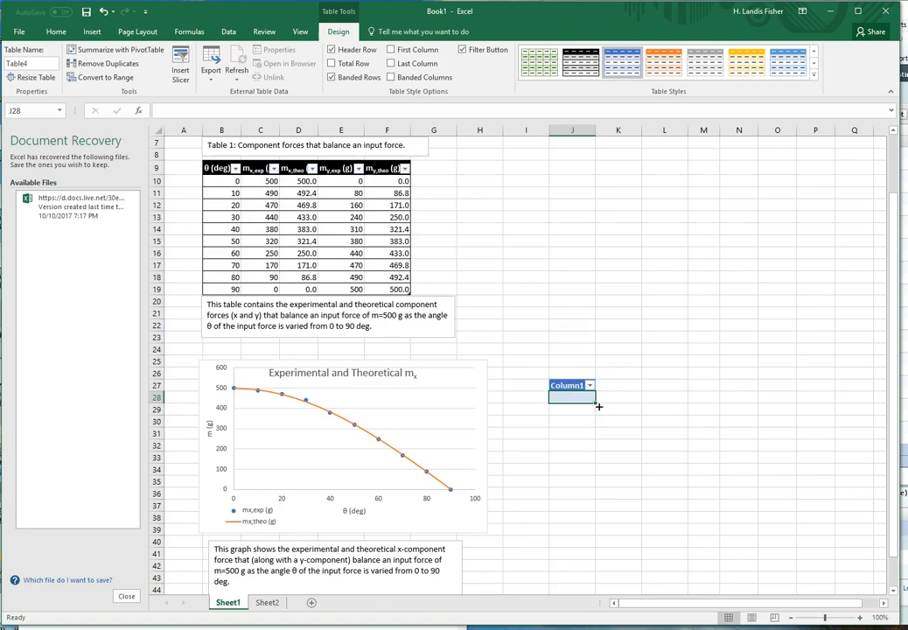
{"action": "left_click_drag", "start_coordinate": [601, 409], "coordinate": [693, 436]}
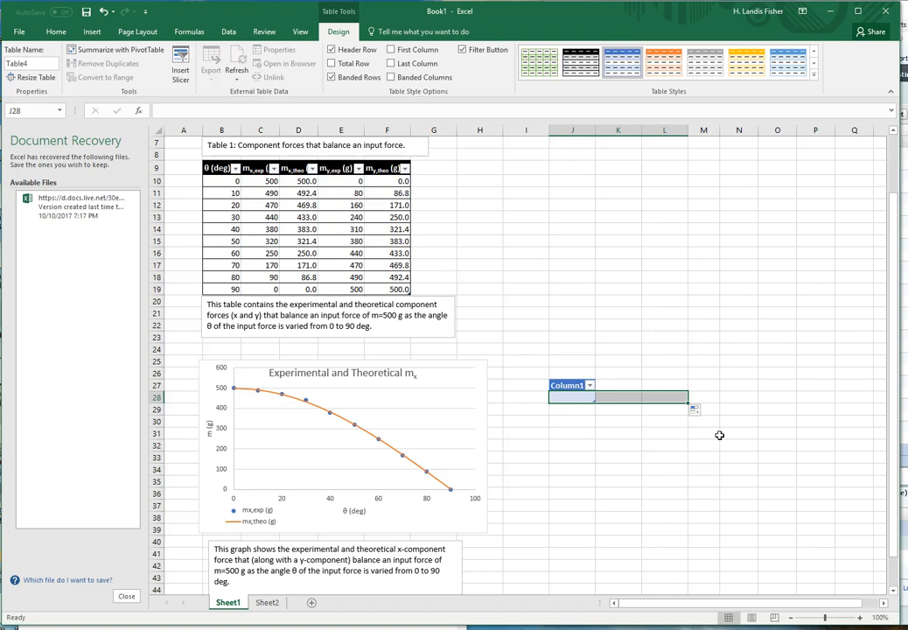
{"action": "left_click_drag", "start_coordinate": [719, 435], "coordinate": [518, 352]}
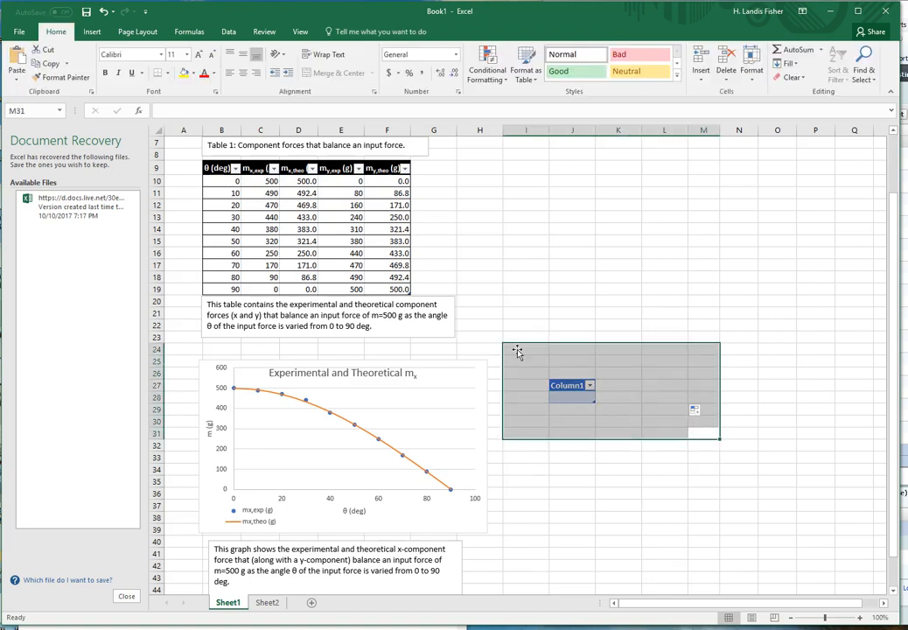
{"action": "key", "text": "Delete"}
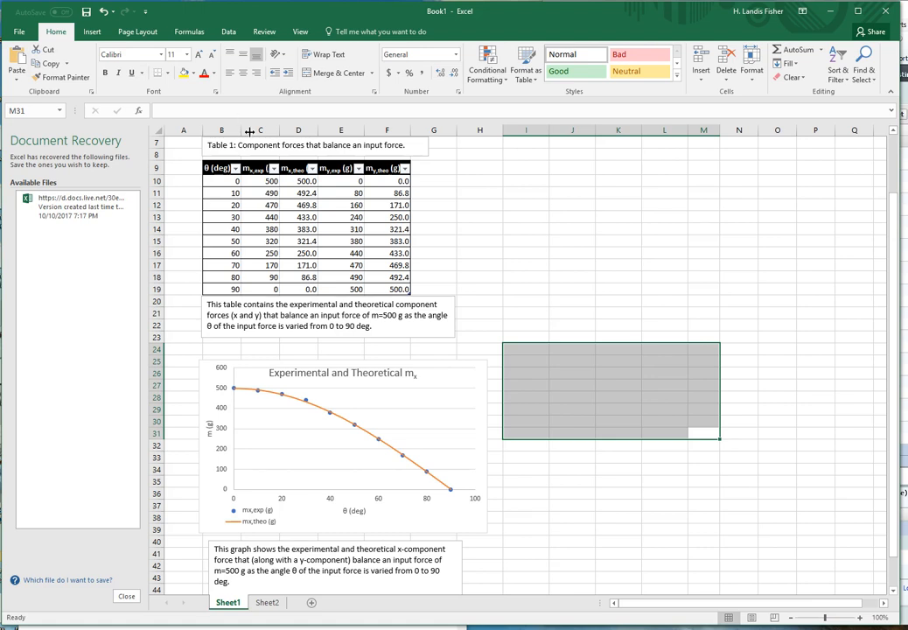
Create a new table with headers at cell I9, to the right of the existing force table
{"action": "left_click", "coordinate": [530, 168]}
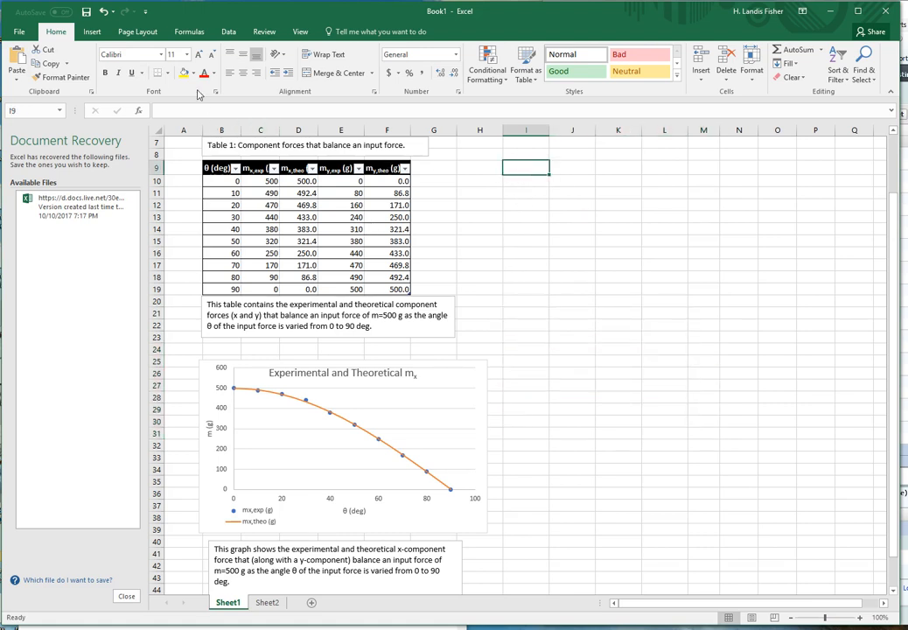
{"action": "left_click", "coordinate": [88, 32]}
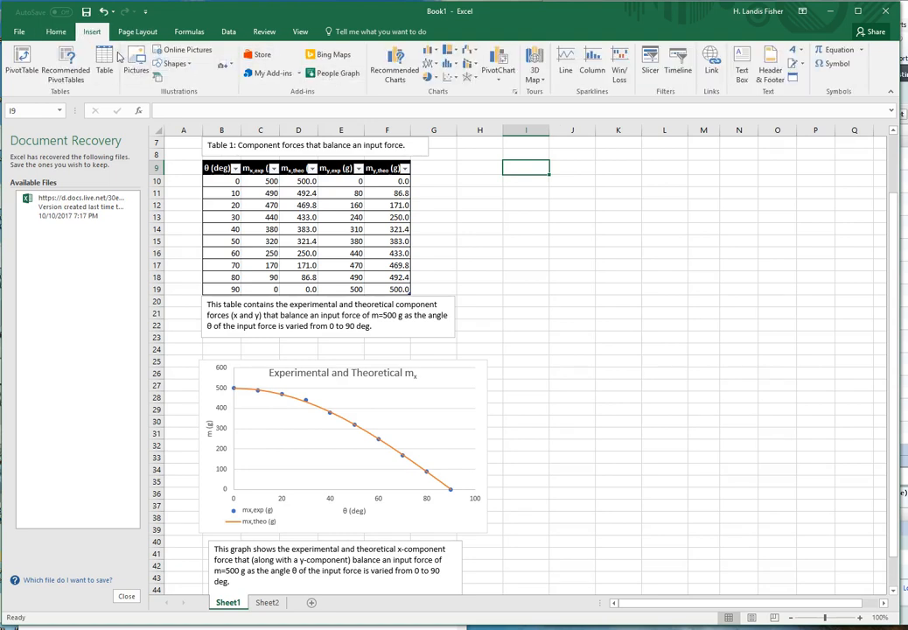
{"action": "left_click", "coordinate": [104, 59]}
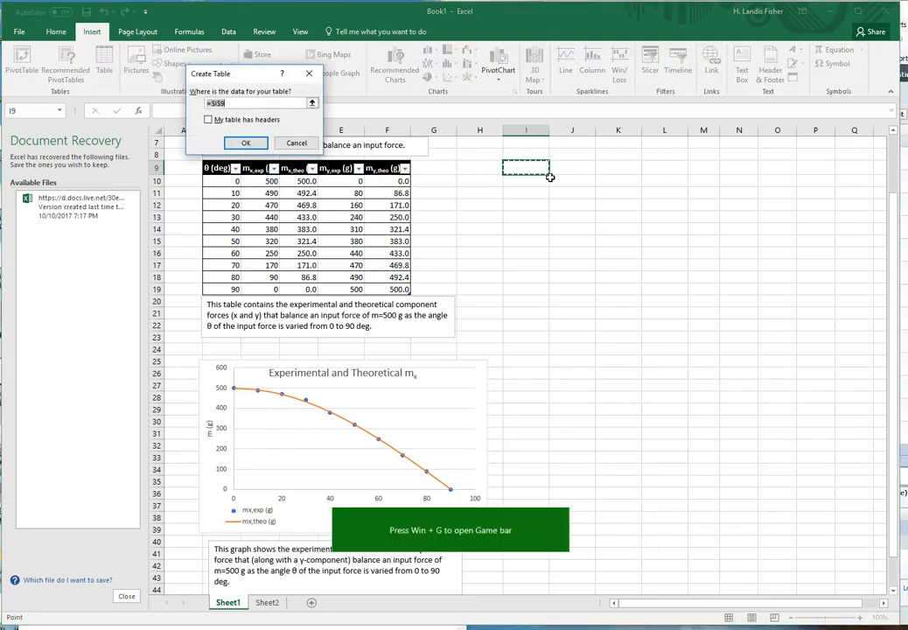
{"action": "left_click", "coordinate": [209, 120]}
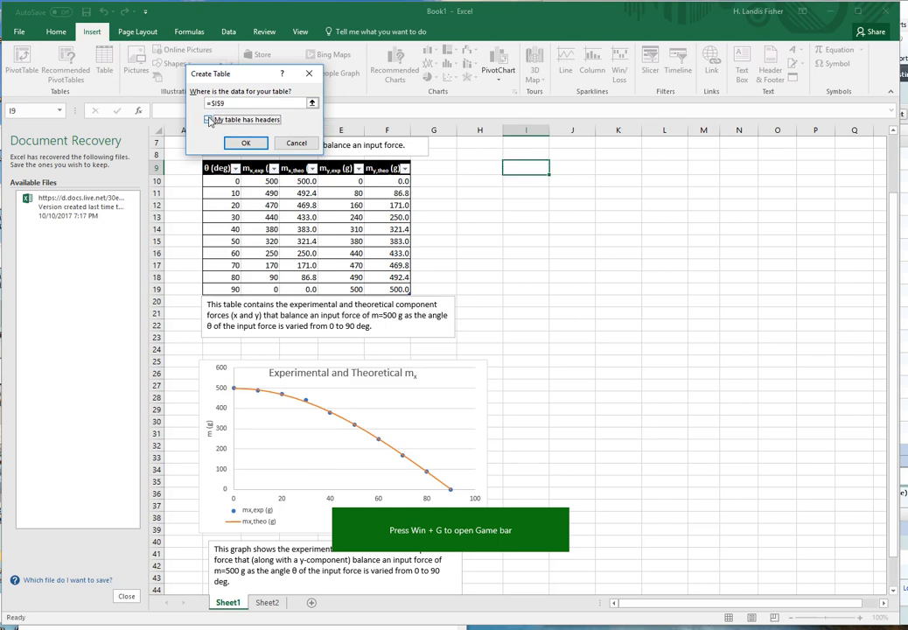
{"action": "left_click", "coordinate": [246, 143]}
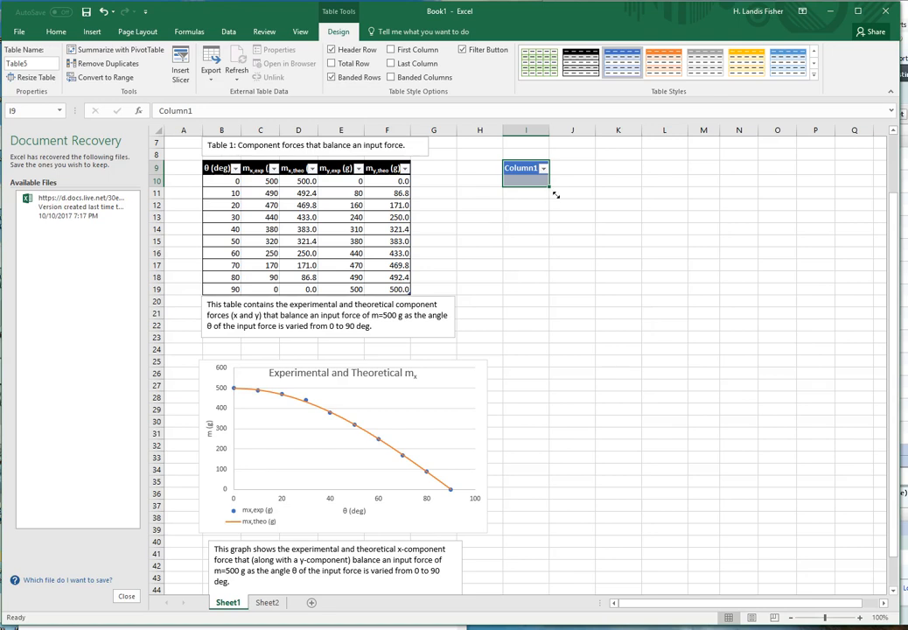
Extend the new table to five columns and down to row 19, covering I9:M19
{"action": "left_click_drag", "start_coordinate": [556, 194], "coordinate": [651, 260]}
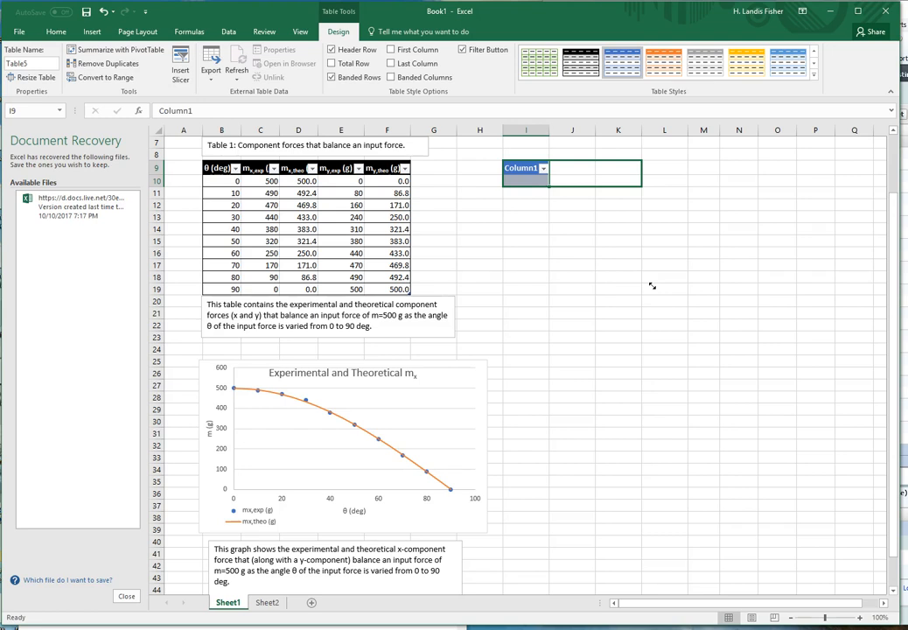
{"action": "left_click_drag", "start_coordinate": [652, 285], "coordinate": [596, 287]}
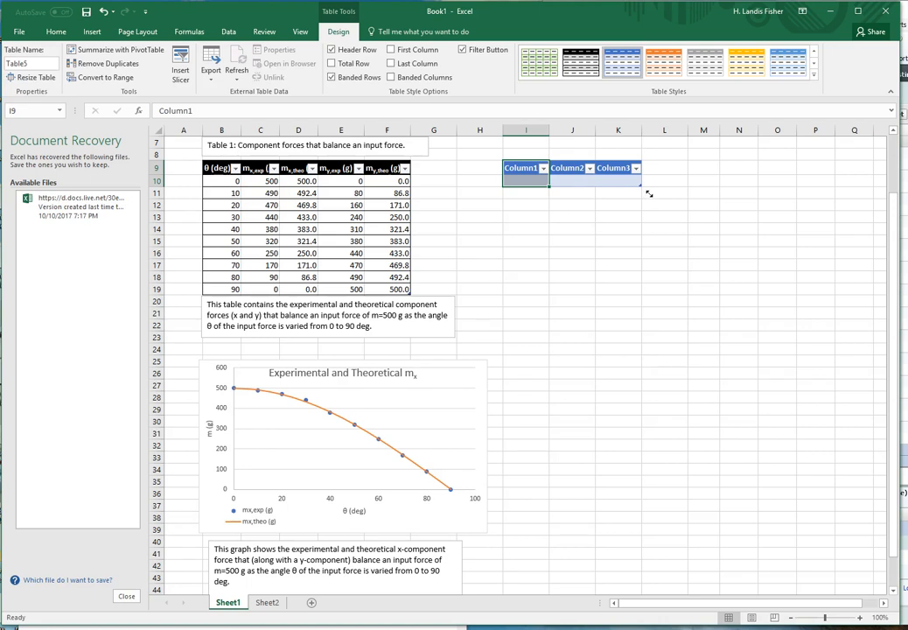
{"action": "left_click_drag", "start_coordinate": [648, 193], "coordinate": [640, 298]}
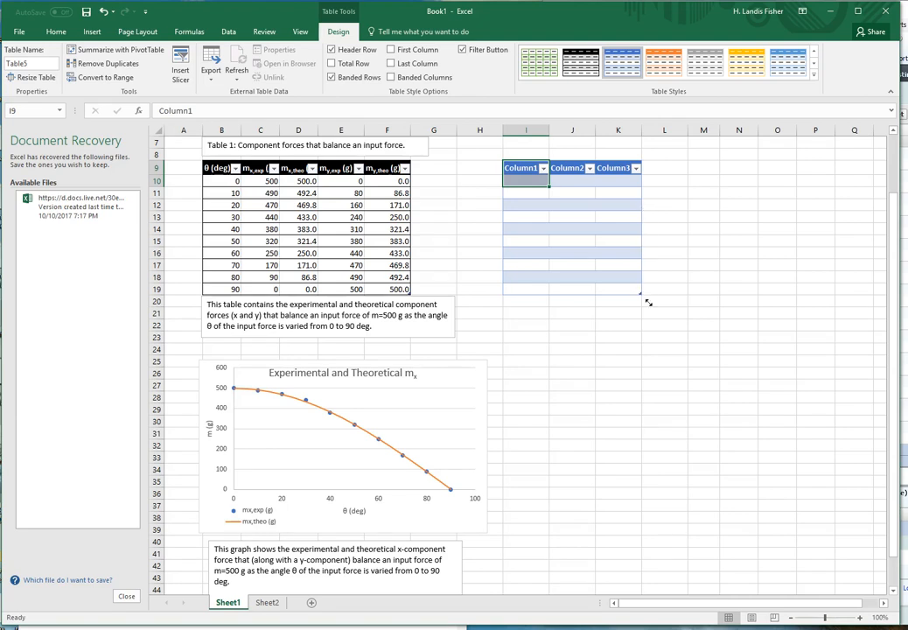
{"action": "left_click_drag", "start_coordinate": [677, 310], "coordinate": [725, 299]}
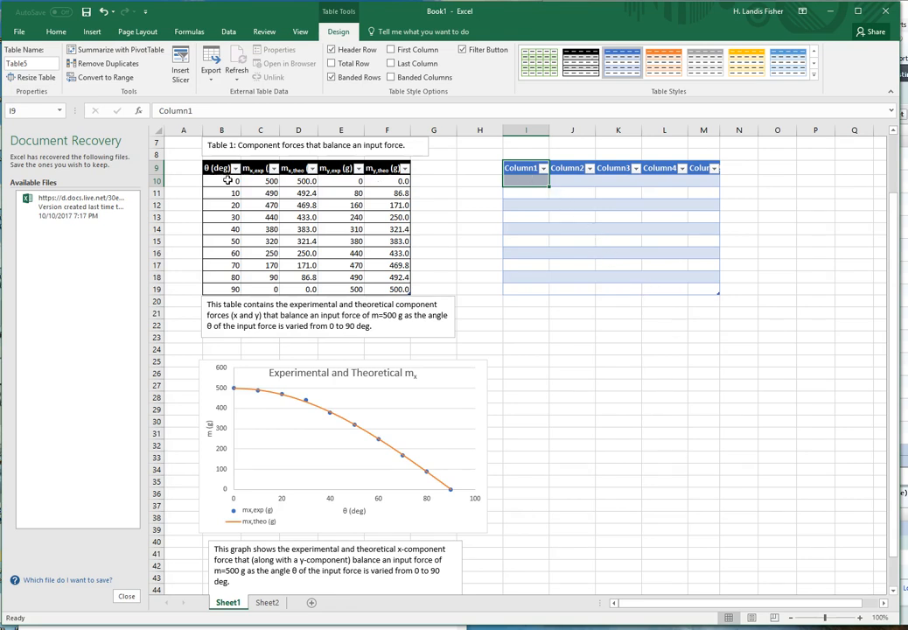
Replace the new table's first column header in I9 with the Greek small letter theta symbol
{"action": "left_click", "coordinate": [526, 172]}
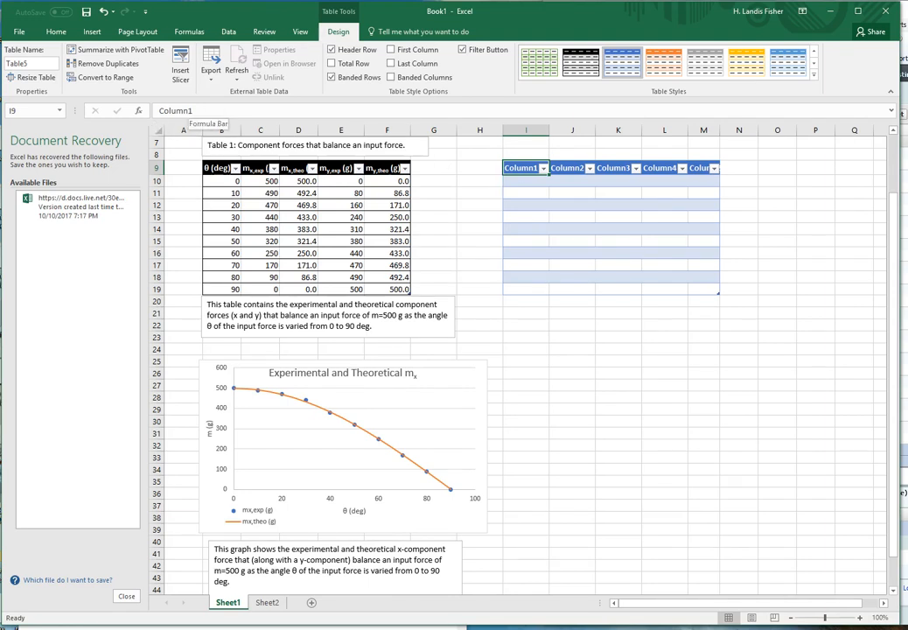
{"action": "left_click", "coordinate": [207, 111]}
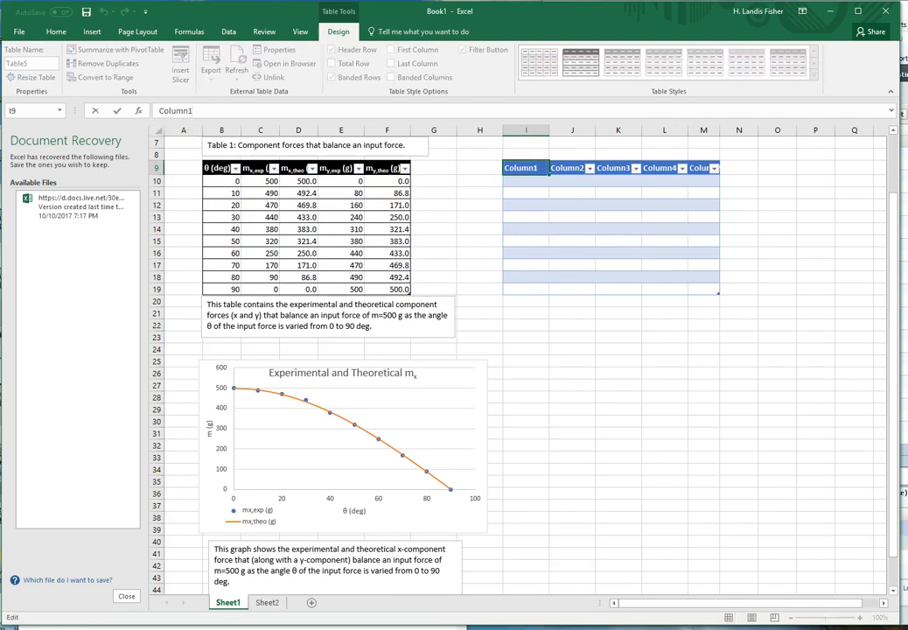
{"action": "key", "text": "BackSpace"}
{"action": "key", "text": "BackSpace"}
{"action": "key", "text": "BackSpace"}
{"action": "key", "text": "BackSpace"}
{"action": "key", "text": "BackSpace"}
{"action": "key", "text": "BackSpace"}
{"action": "key", "text": "BackSpace"}
{"action": "left_click", "coordinate": [93, 33]}
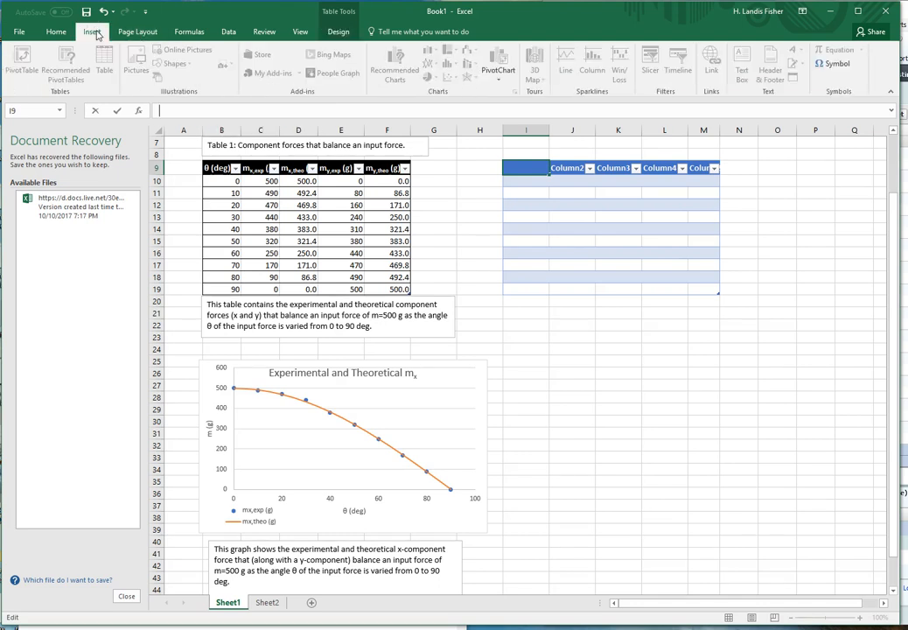
{"action": "left_click", "coordinate": [841, 67]}
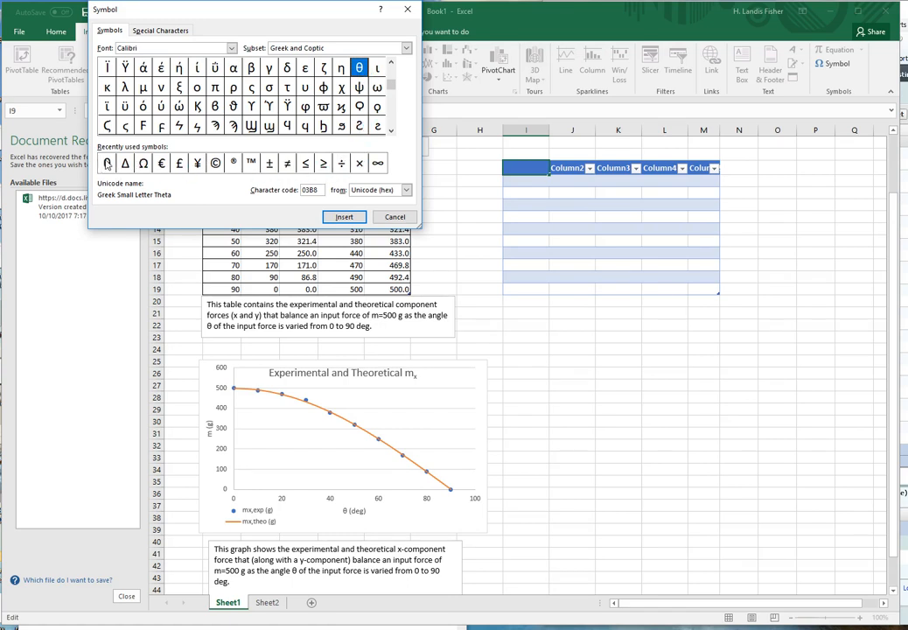
{"action": "left_click", "coordinate": [107, 164]}
{"action": "left_click", "coordinate": [344, 216]}
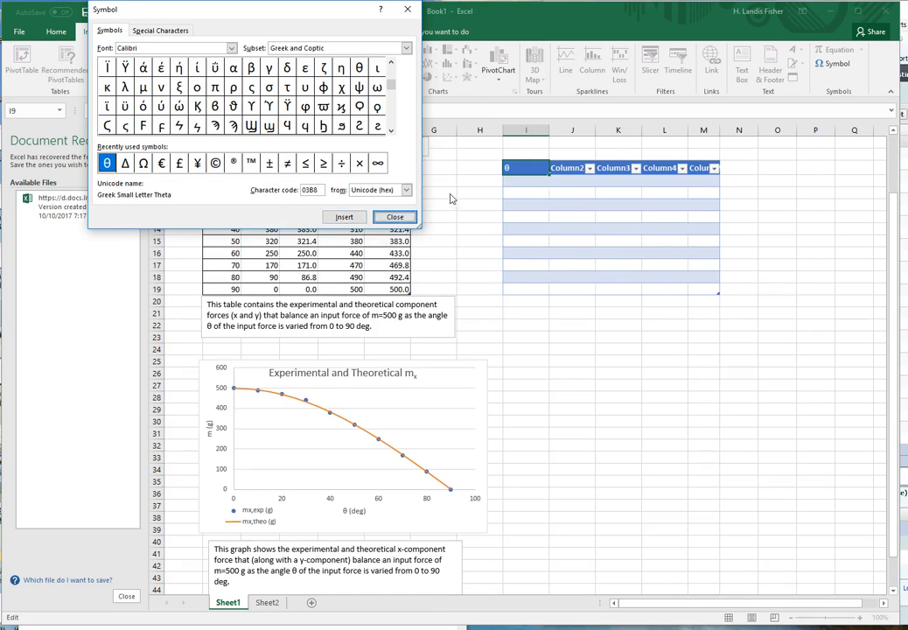
{"action": "left_click", "coordinate": [395, 216]}
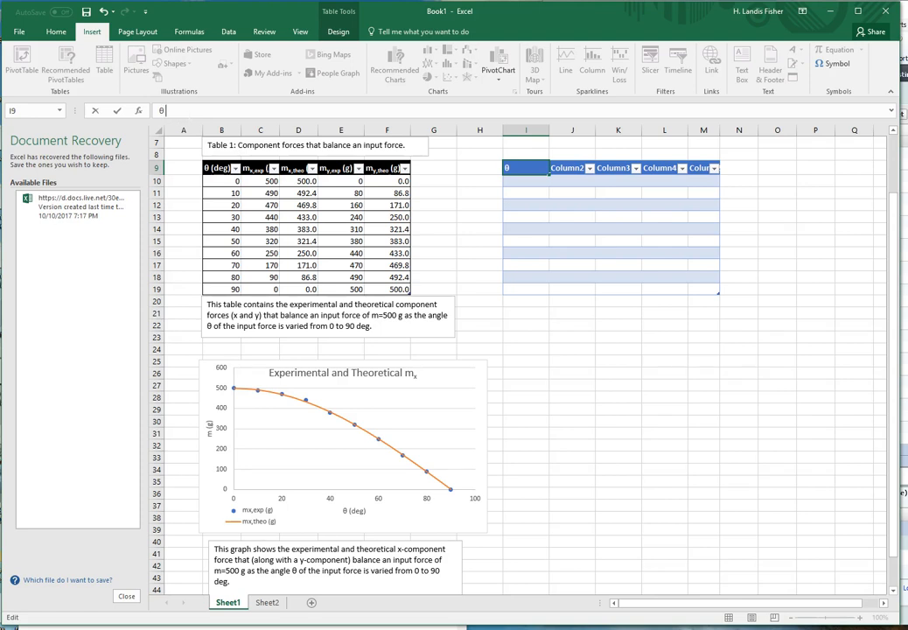
Add the unit after the theta symbol so the header in I9 reads "θ (deg)"
{"action": "type", "text": "(deg)"}
{"action": "key", "text": "Return"}
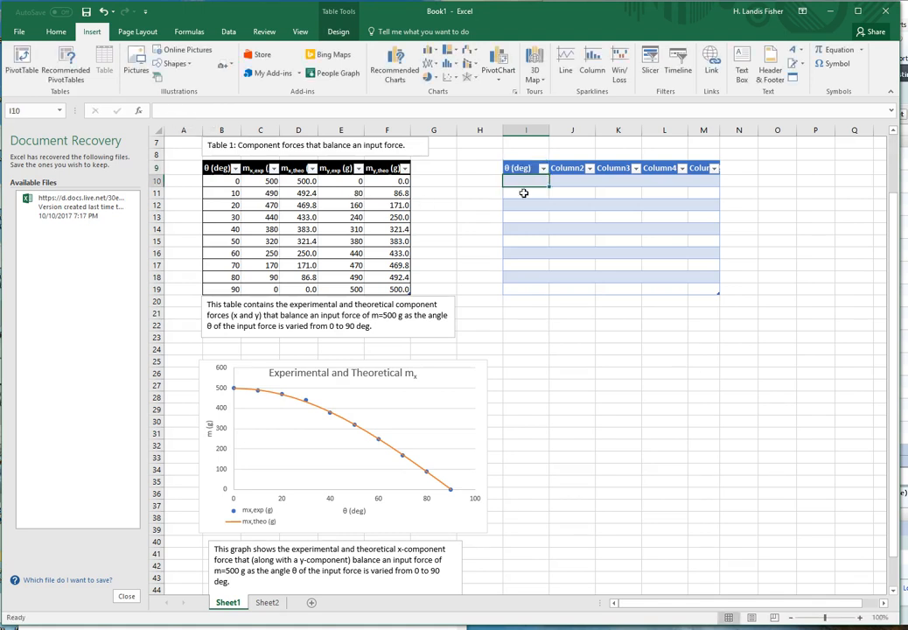
Replace the second column header in J9 with "mx,exp (g)"
{"action": "left_click", "coordinate": [572, 172]}
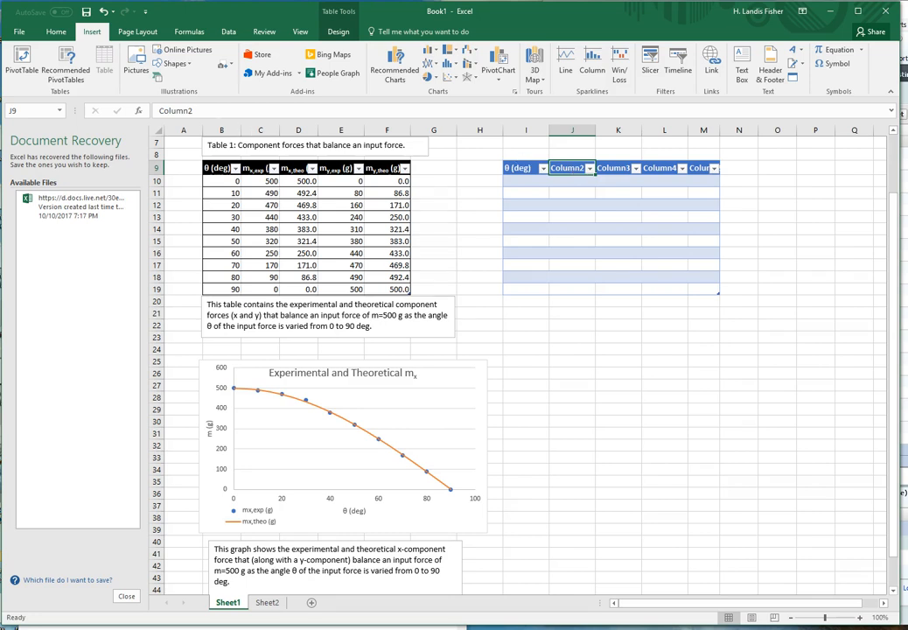
{"action": "left_click_drag", "start_coordinate": [201, 111], "coordinate": [158, 111]}
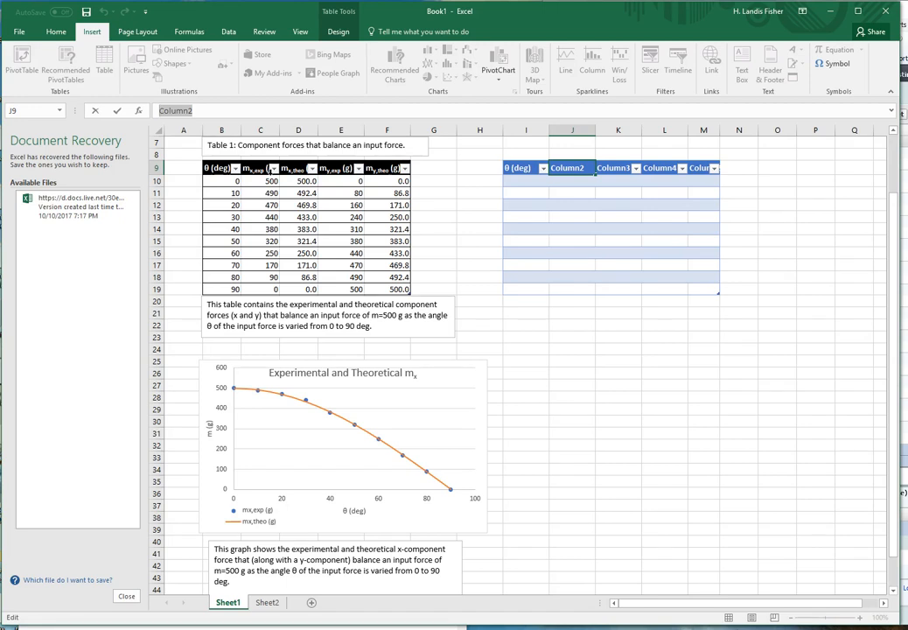
{"action": "type", "text": "mx"}
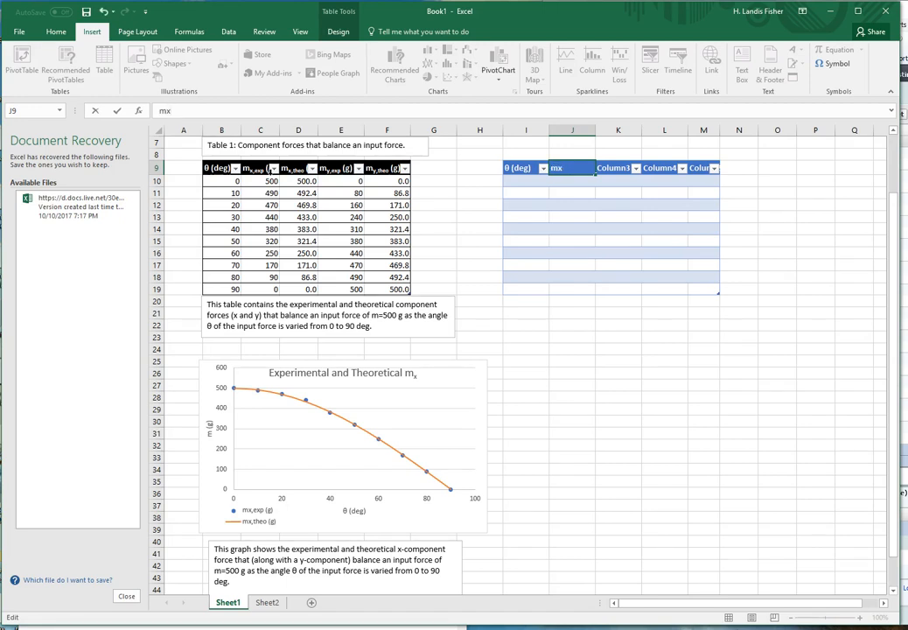
{"action": "type", "text": ",exp (g"}
Format the "x,exp" part of the header in J9 as subscript
{"action": "double_click", "coordinate": [174, 111]}
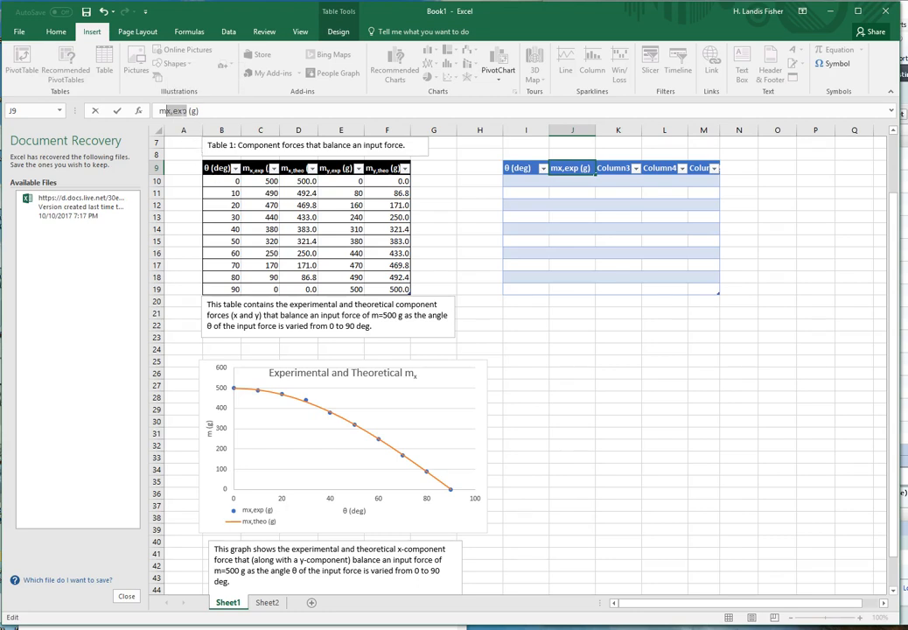
{"action": "right_click", "coordinate": [174, 112]}
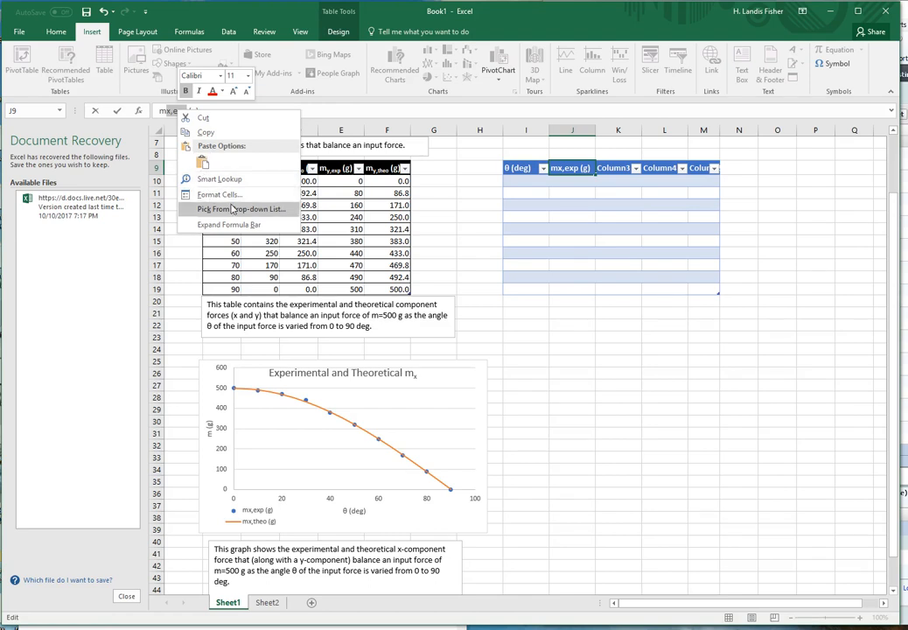
{"action": "key", "text": "Escape"}
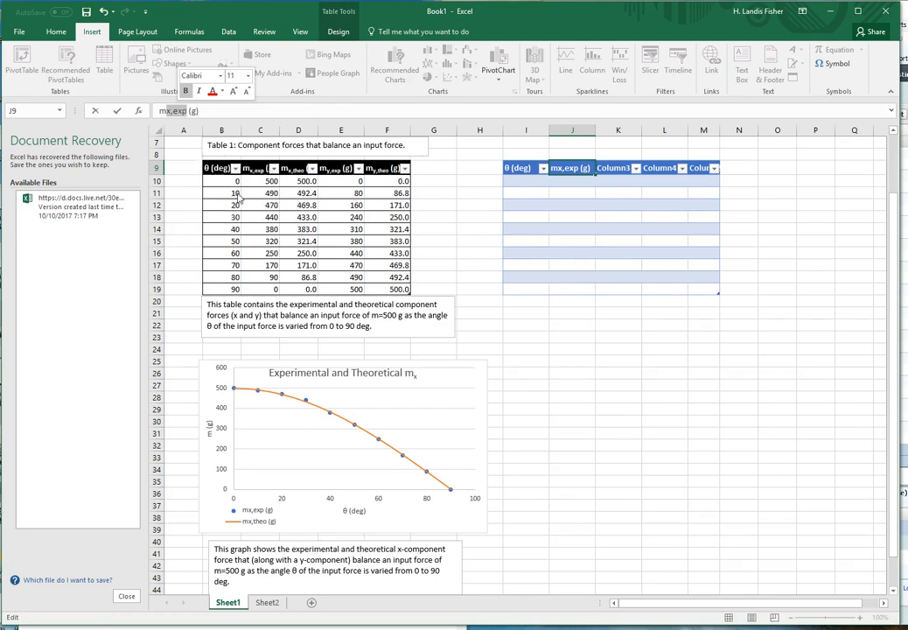
{"action": "key", "text": "ctrl+1"}
{"action": "left_click_drag", "start_coordinate": [228, 81], "coordinate": [525, 87]}
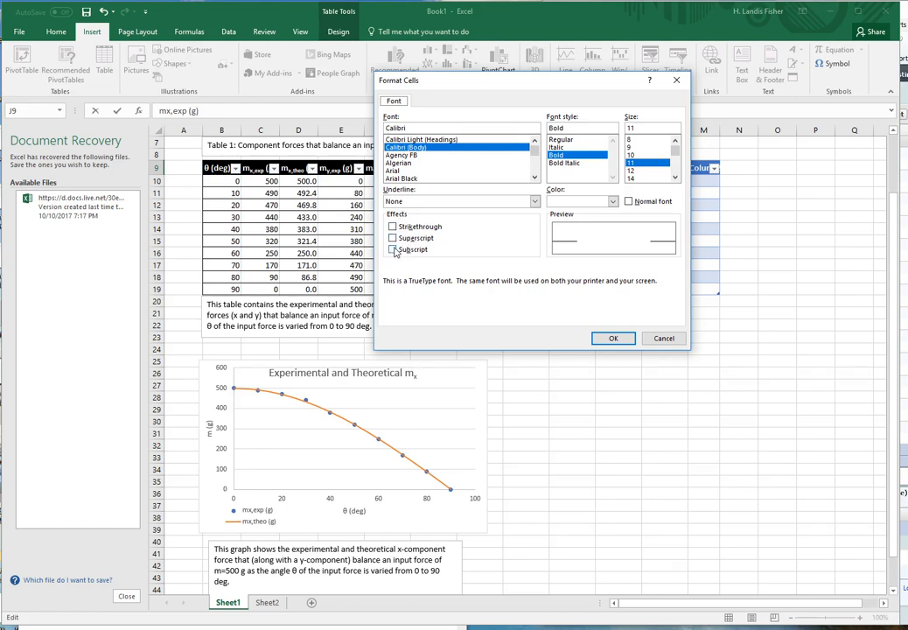
{"action": "left_click", "coordinate": [393, 250]}
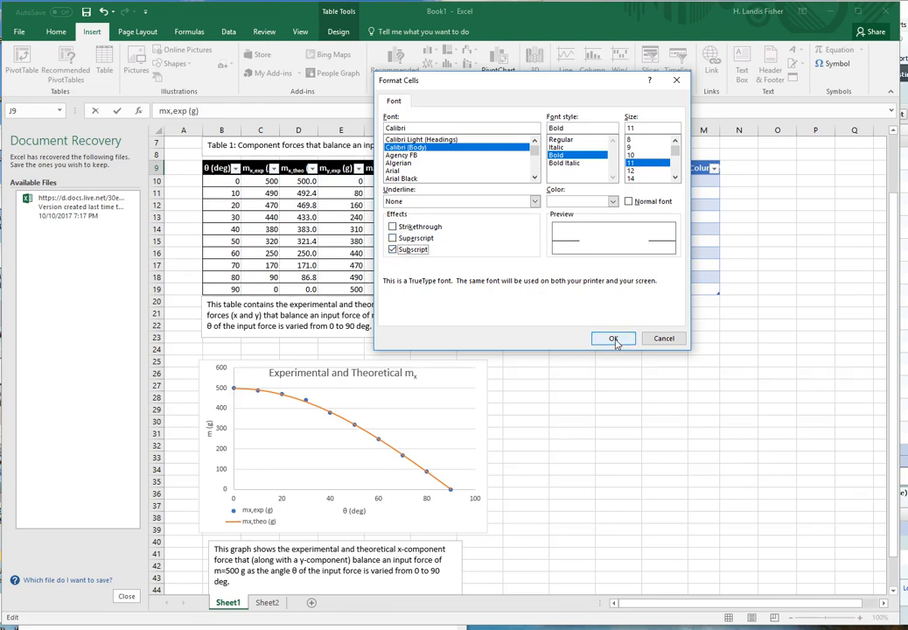
{"action": "left_click", "coordinate": [613, 339]}
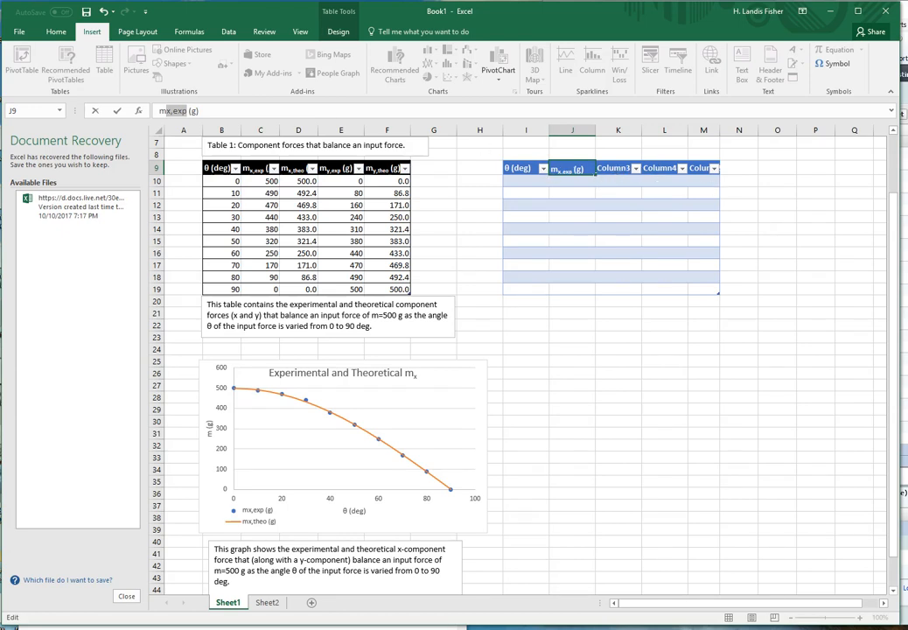
Copy the header text from J9 into K9 and change it to "my,exp (g)"
{"action": "left_click_drag", "start_coordinate": [201, 111], "coordinate": [159, 111]}
{"action": "key", "text": "ctrl+c"}
{"action": "left_click", "coordinate": [620, 174]}
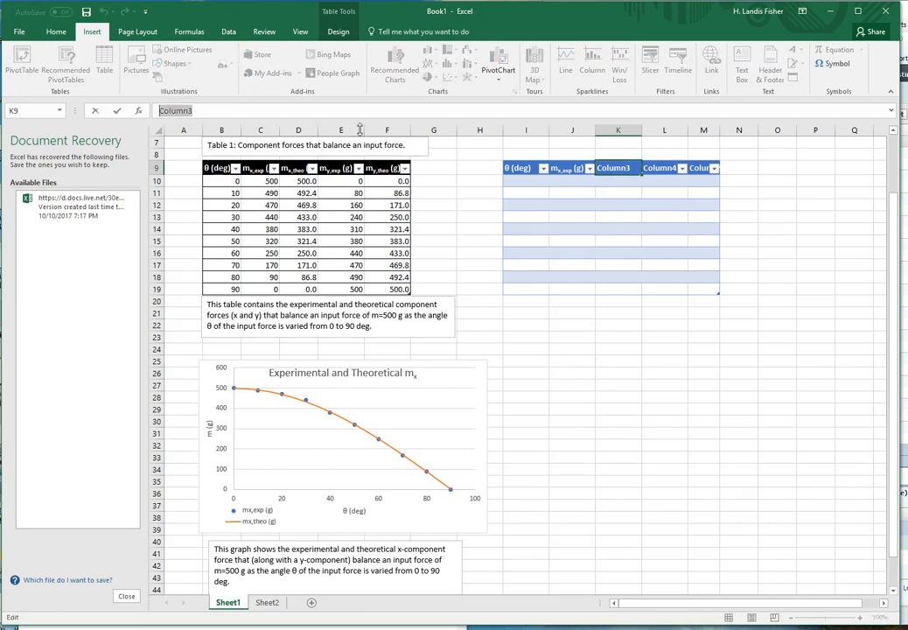
{"action": "key", "text": "ctrl+v"}
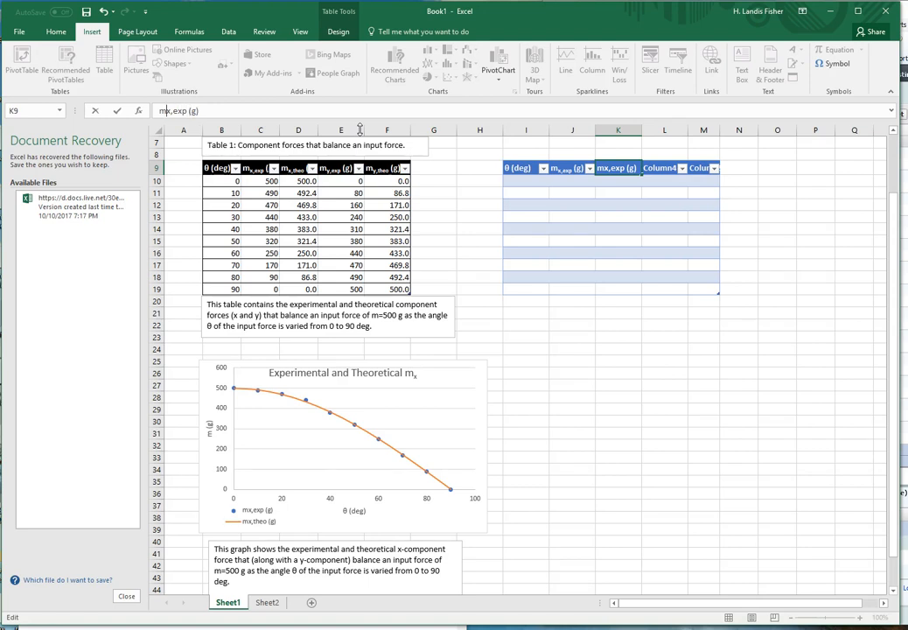
{"action": "key", "text": "Delete"}
{"action": "type", "text": "y6"}
{"action": "key", "text": "BackSpace"}
Format the "y,exp" part of the header in K9 as subscript
{"action": "left_click_drag", "start_coordinate": [164, 111], "coordinate": [172, 111]}
{"action": "right_click", "coordinate": [174, 112]}
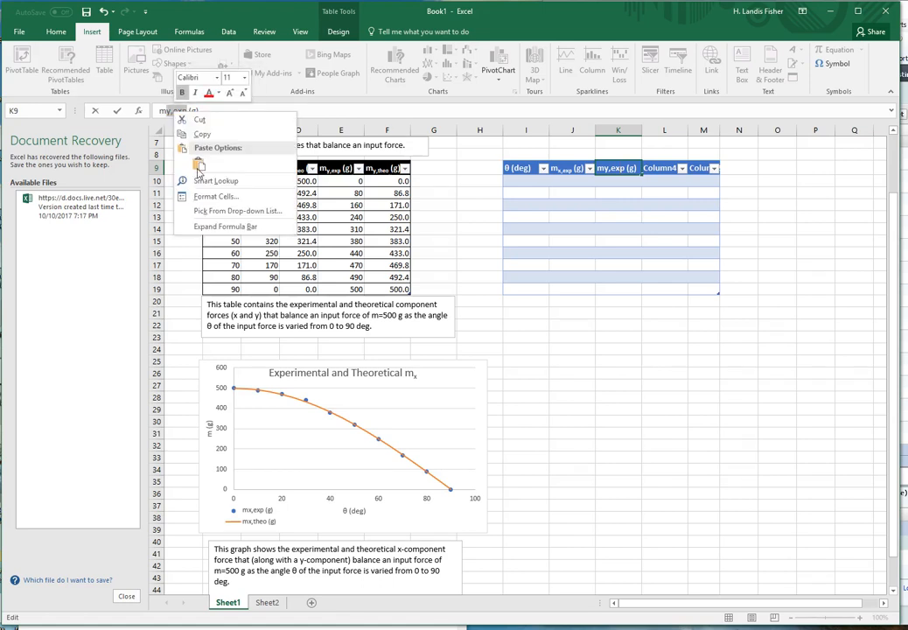
{"action": "left_click", "coordinate": [212, 199]}
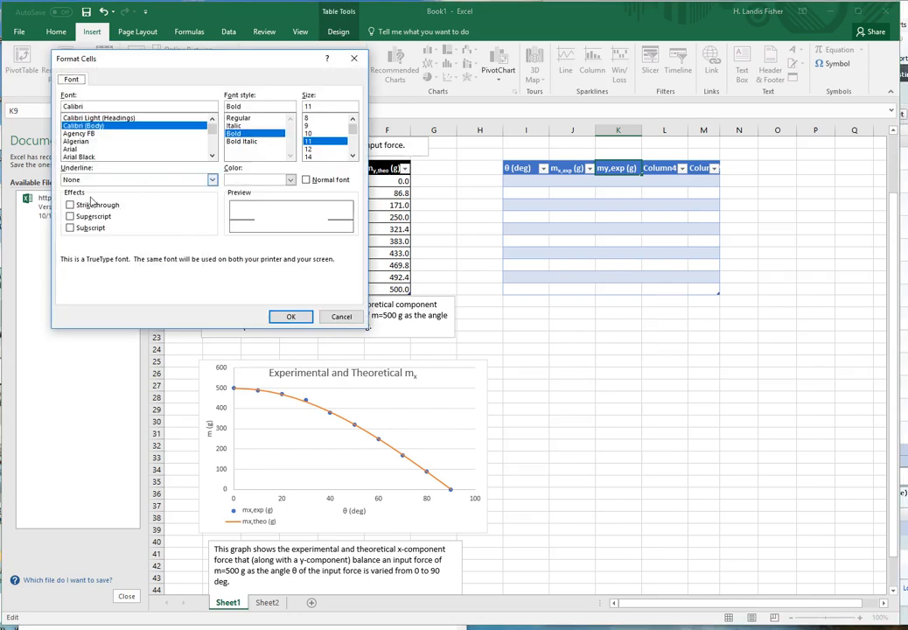
{"action": "left_click", "coordinate": [92, 231]}
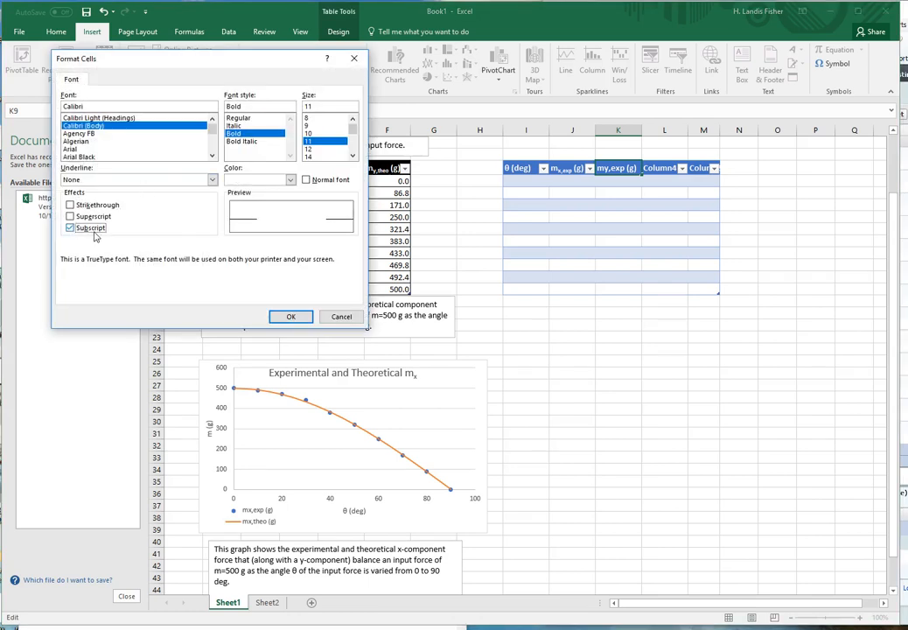
{"action": "left_click", "coordinate": [292, 316]}
Replace the fourth column header in L9 with "mx,theo (g)", reusing the copied header text
{"action": "left_click", "coordinate": [664, 170]}
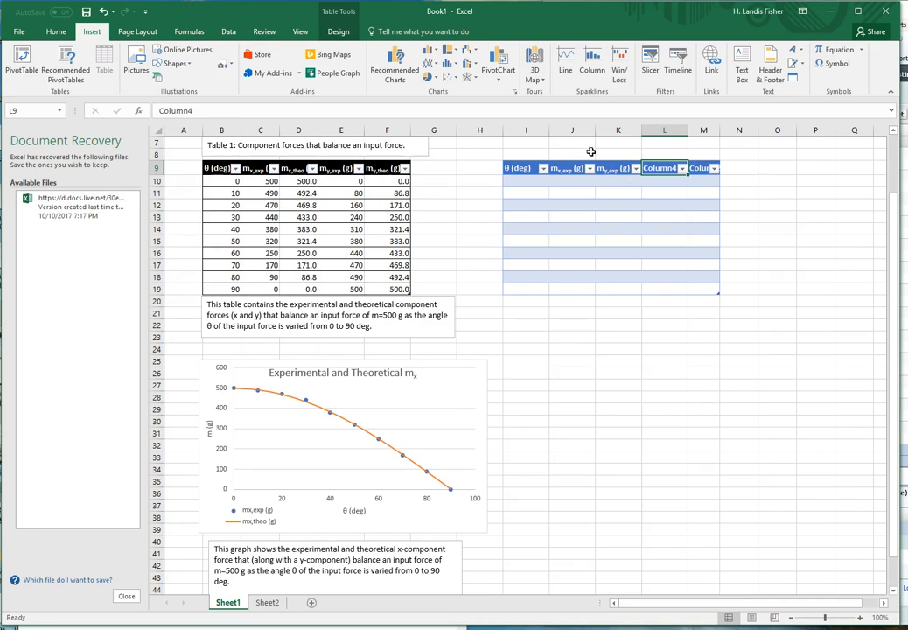
{"action": "left_click_drag", "start_coordinate": [264, 111], "coordinate": [158, 111]}
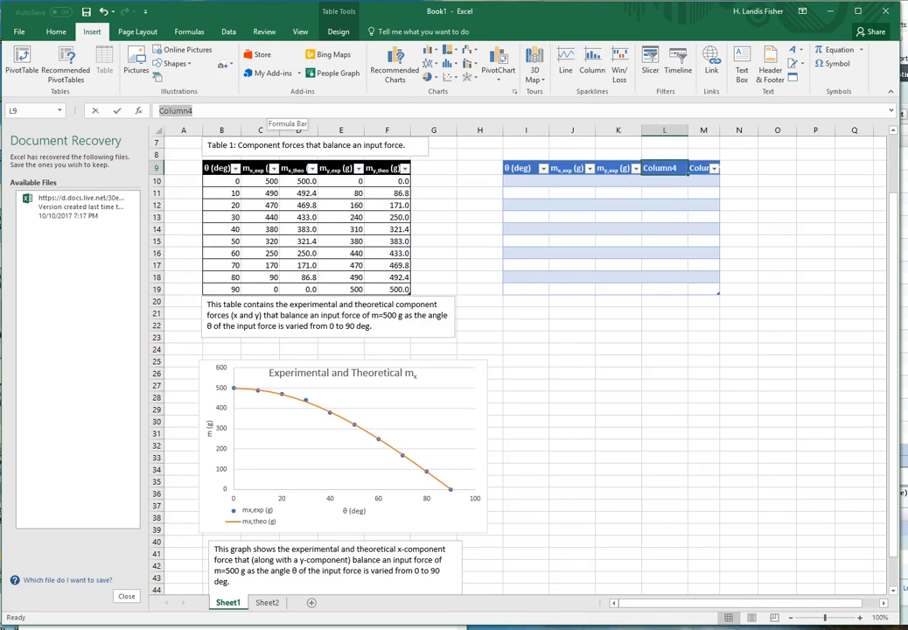
{"action": "type", "text": "mx,exp (g)"}
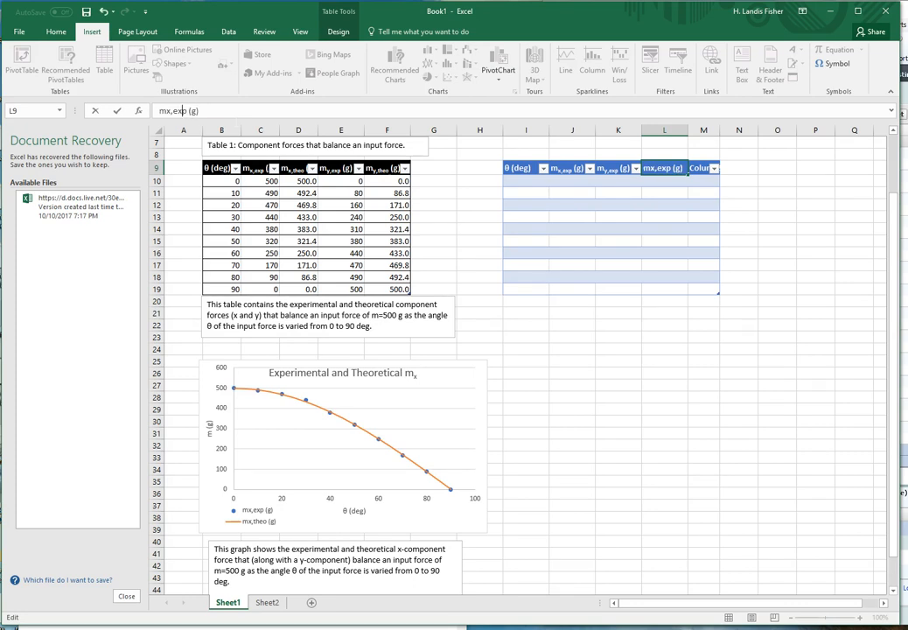
{"action": "key", "text": "BackSpace"}
{"action": "key", "text": "BackSpace"}
{"action": "key", "text": "BackSpace"}
{"action": "type", "text": "theo"}
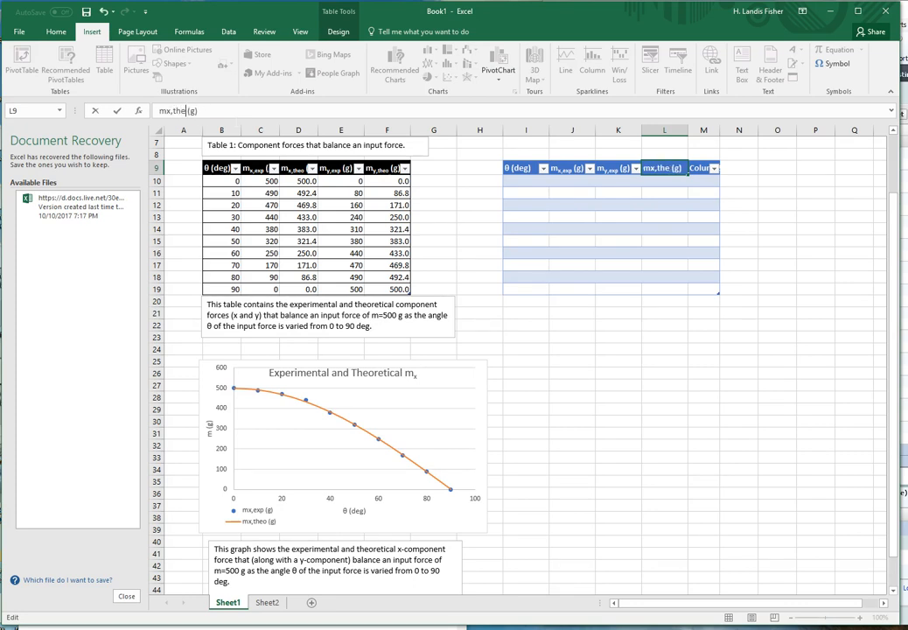